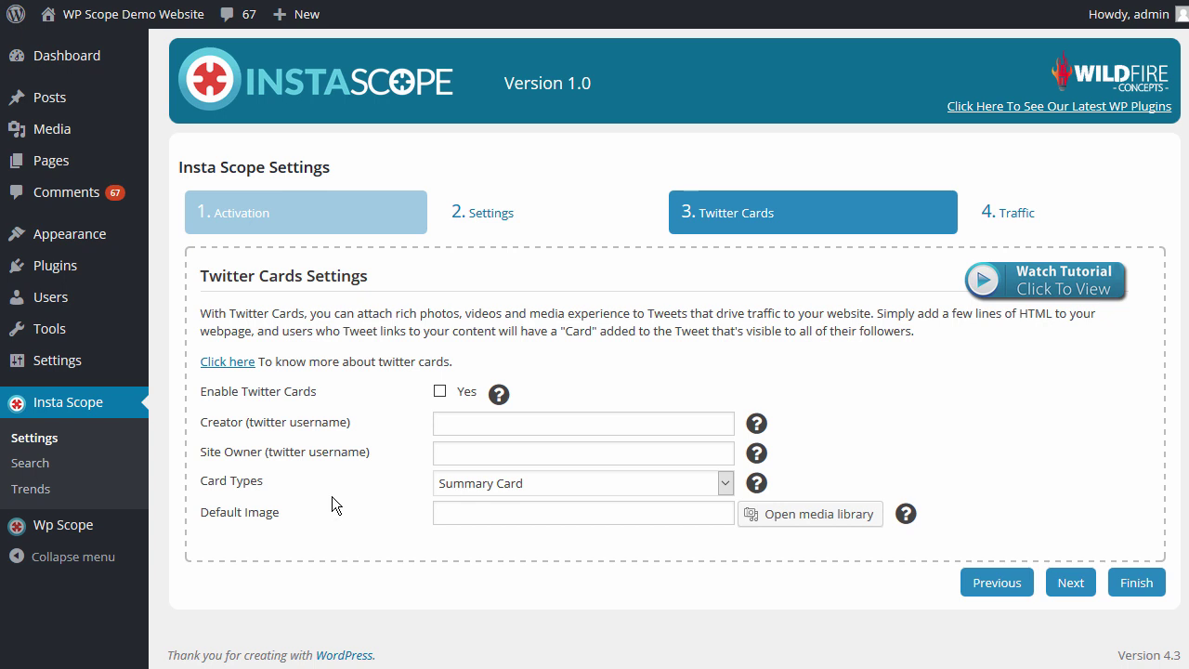
- Keep Summary Card as the Twitter card type and advance to the Traffic step (one tweet per hour)
{"action": "left_click", "coordinate": [723, 484]}
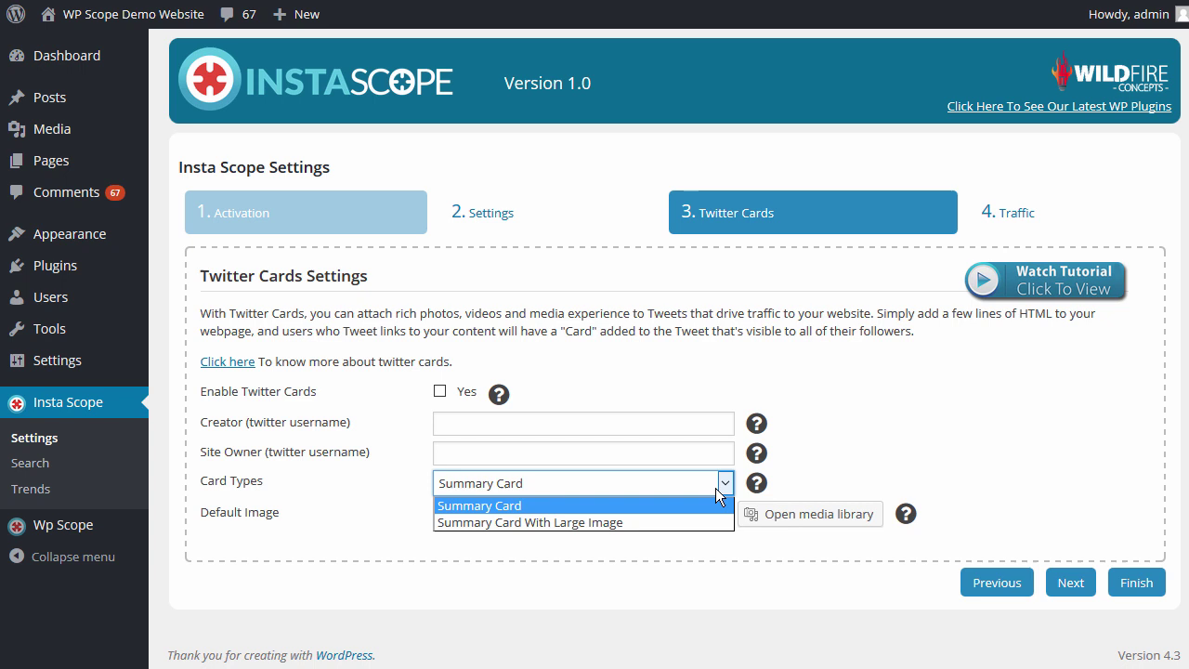
{"action": "left_click", "coordinate": [395, 484]}
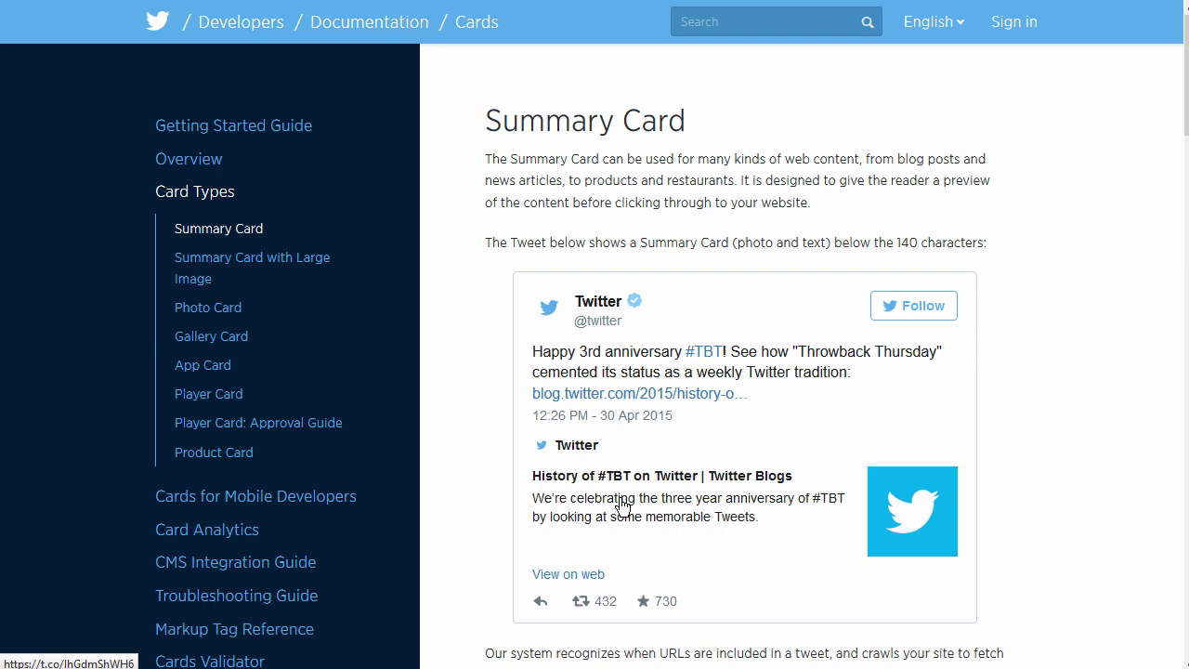
{"action": "scroll", "coordinate": [924, 399], "scroll_direction": "down", "scroll_amount": 10}
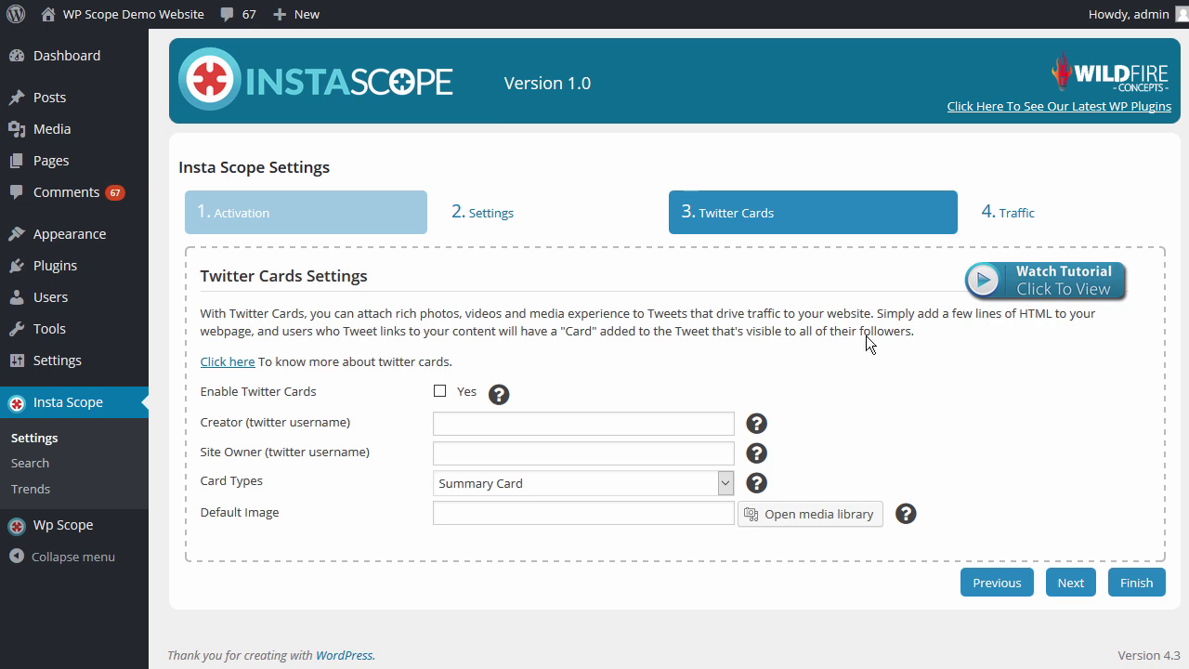
{"action": "left_click", "coordinate": [1007, 215]}
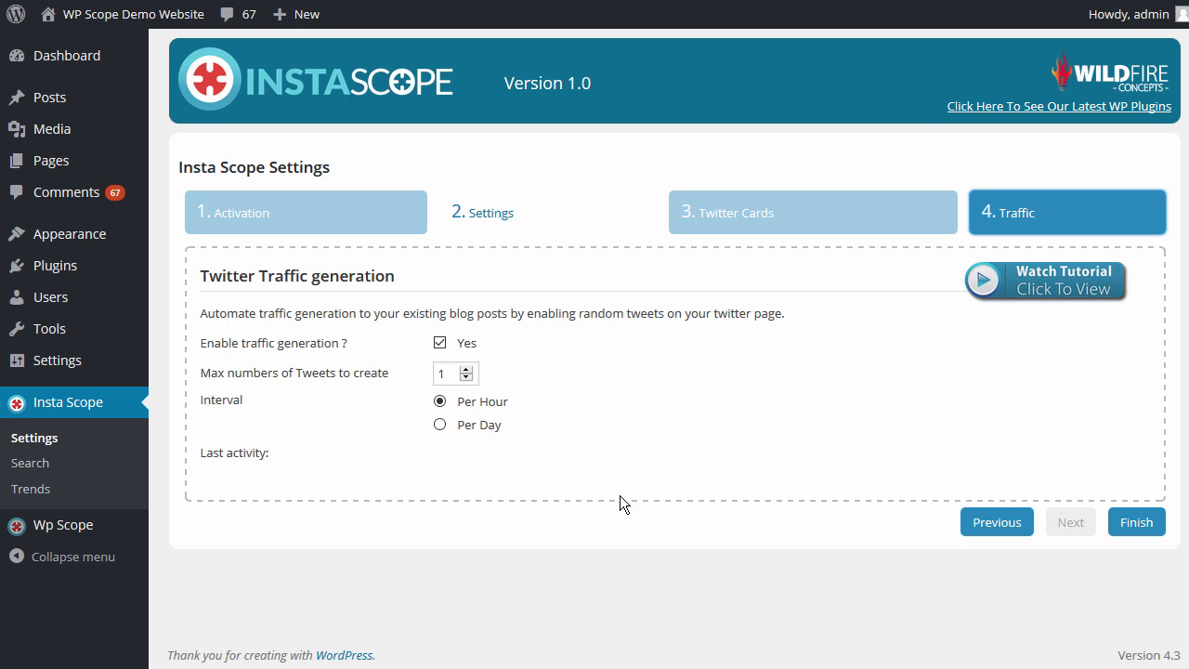
- On the Twitter Search page, enter 'colts' as the English user search keyword
{"action": "left_click", "coordinate": [38, 465]}
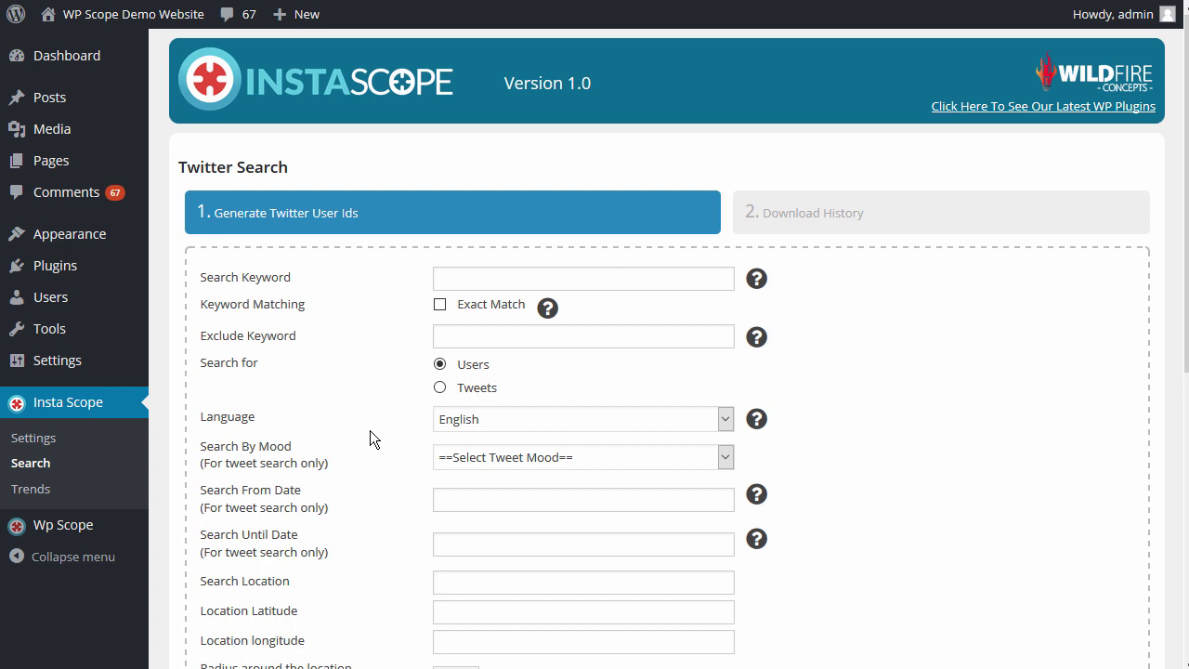
{"action": "scroll", "coordinate": [321, 382], "scroll_direction": "down", "scroll_amount": 2}
{"action": "left_click", "coordinate": [463, 174]}
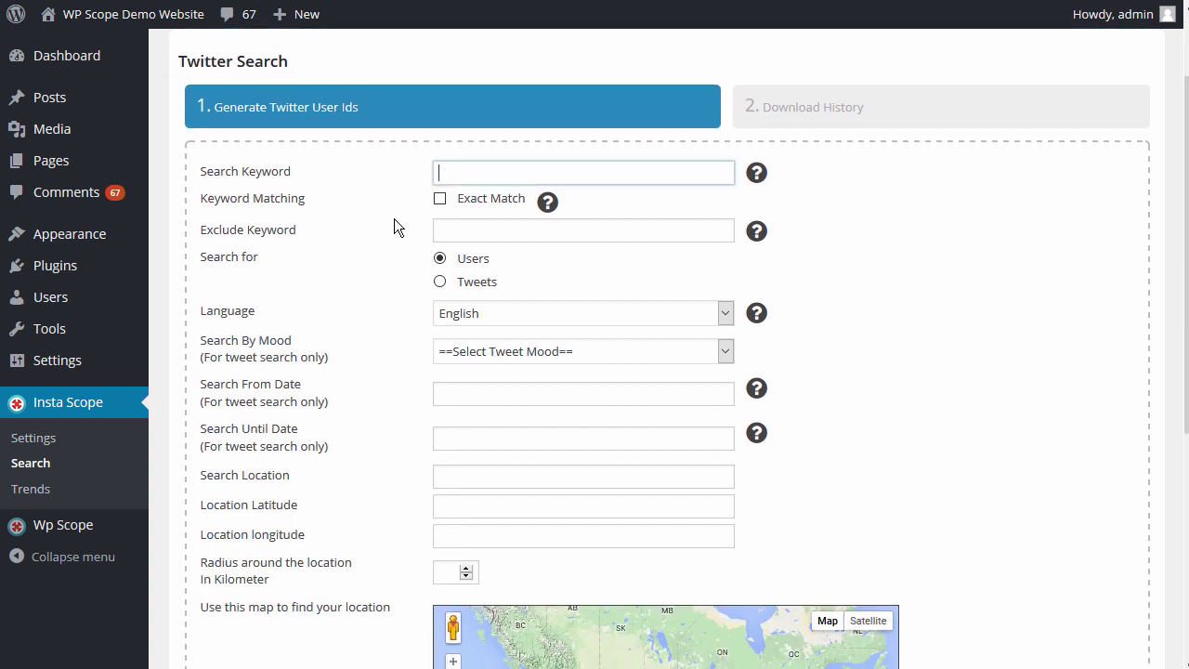
{"action": "type", "text": "colts"}
{"action": "left_click_drag", "start_coordinate": [487, 177], "coordinate": [443, 176]}
{"action": "scroll", "coordinate": [384, 321], "scroll_direction": "down", "scroll_amount": 1}
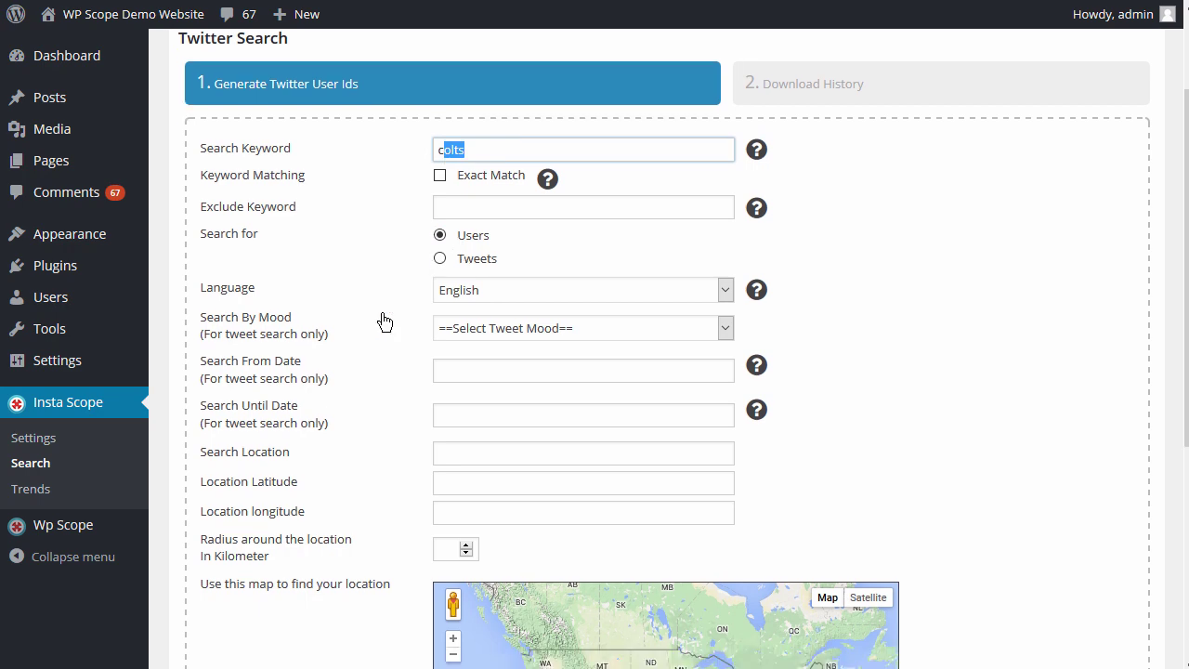
{"action": "scroll", "coordinate": [362, 333], "scroll_direction": "down", "scroll_amount": 1}
{"action": "scroll", "coordinate": [337, 358], "scroll_direction": "down", "scroll_amount": 2}
{"action": "scroll", "coordinate": [391, 446], "scroll_direction": "down", "scroll_amount": 1}
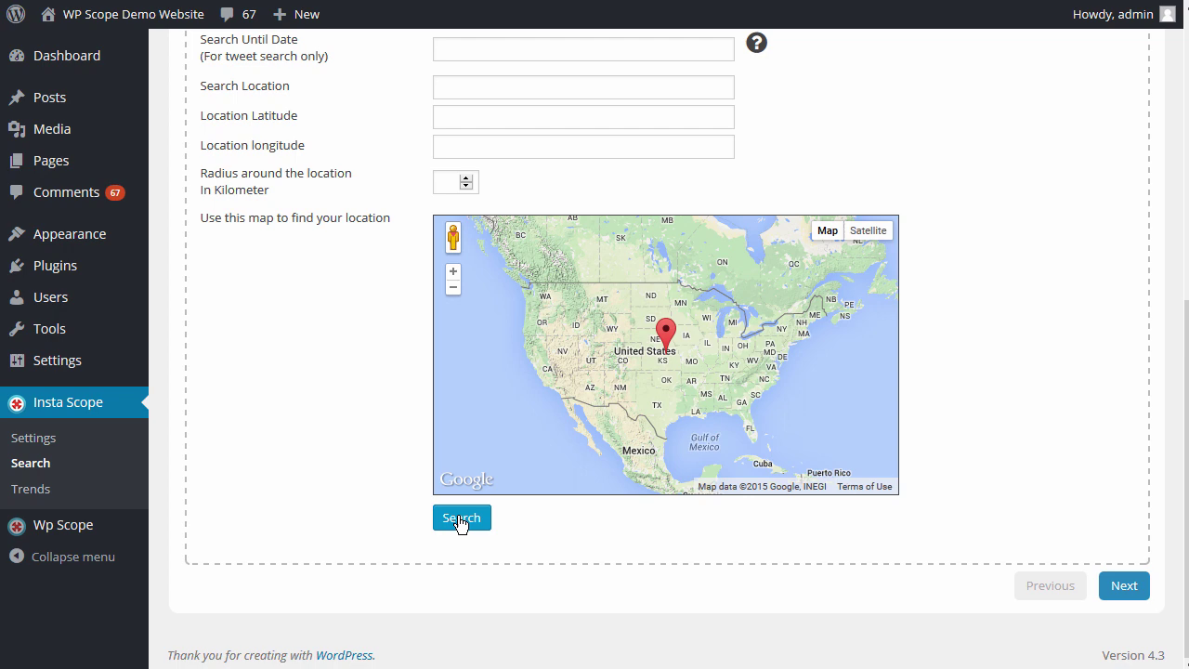
{"action": "left_click", "coordinate": [460, 520]}
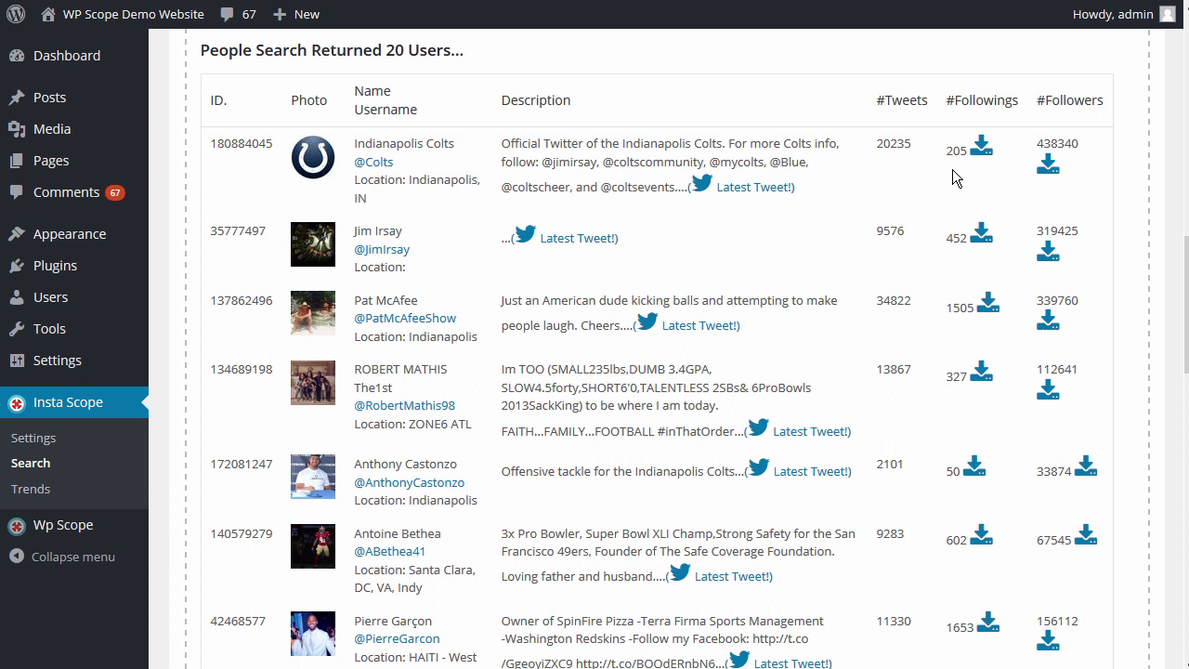
{"action": "left_click", "coordinate": [1048, 171]}
{"action": "left_click_drag", "start_coordinate": [880, 203], "coordinate": [644, 168]}
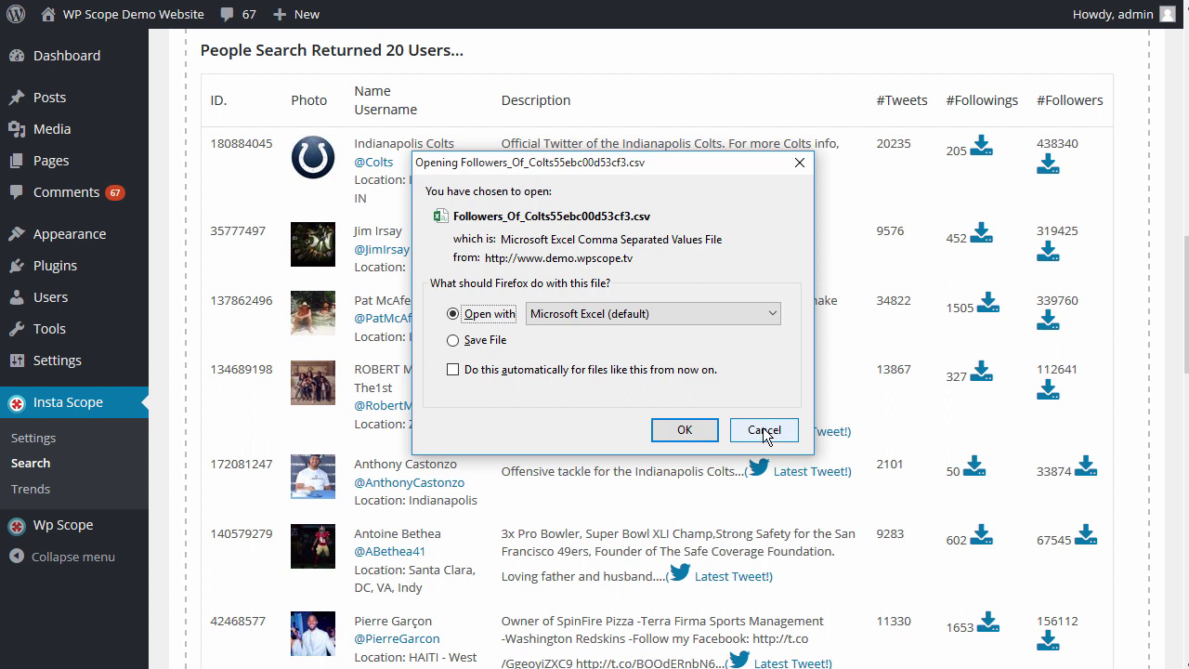
{"action": "left_click", "coordinate": [762, 429]}
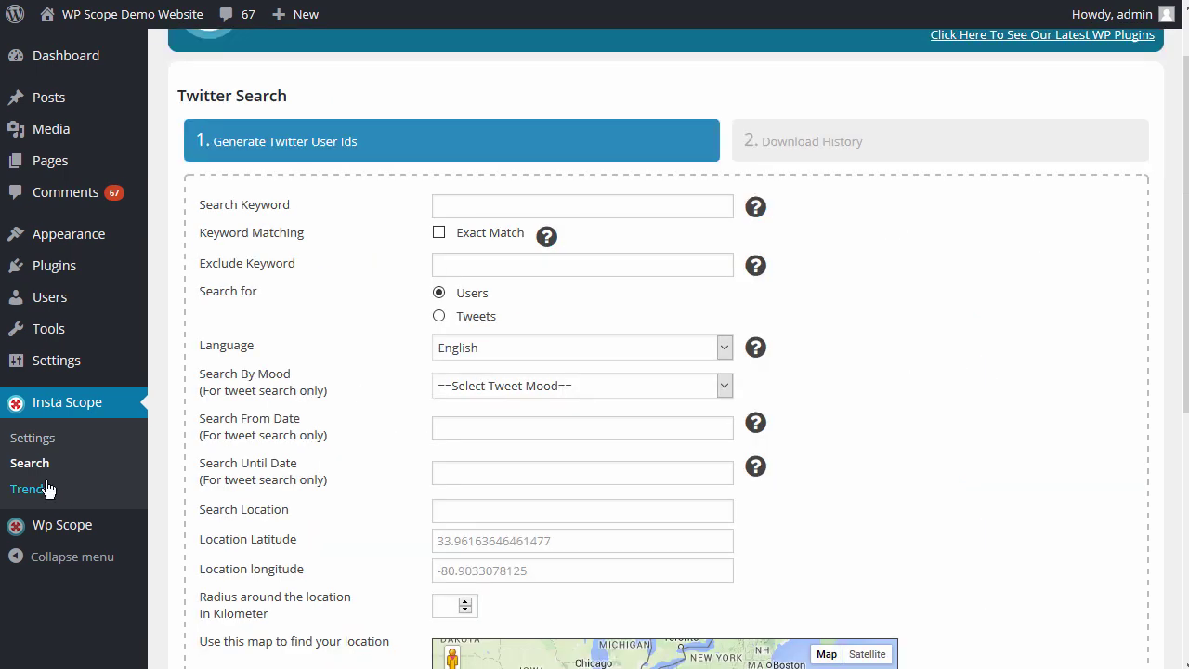
- On the Twitter Trends page, place the map over Colorado (latitude 39.359, longitude -106.128)
{"action": "left_click", "coordinate": [39, 491]}
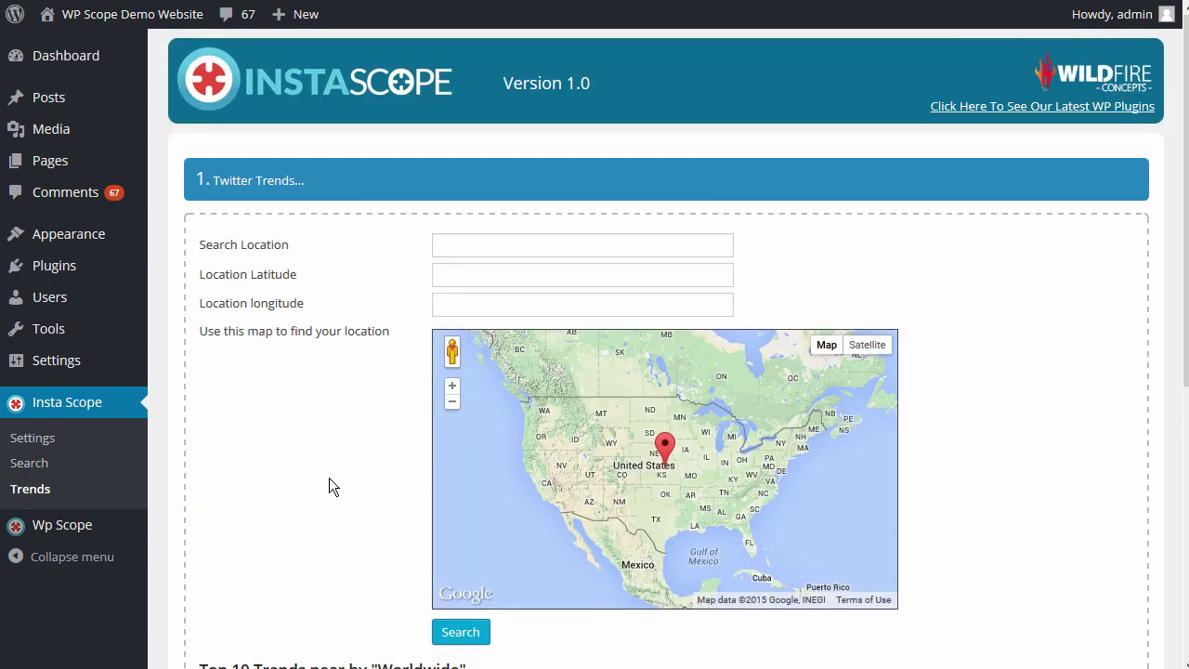
{"action": "scroll", "coordinate": [331, 481], "scroll_direction": "down", "scroll_amount": 2}
{"action": "scroll", "coordinate": [332, 481], "scroll_direction": "down", "scroll_amount": 1}
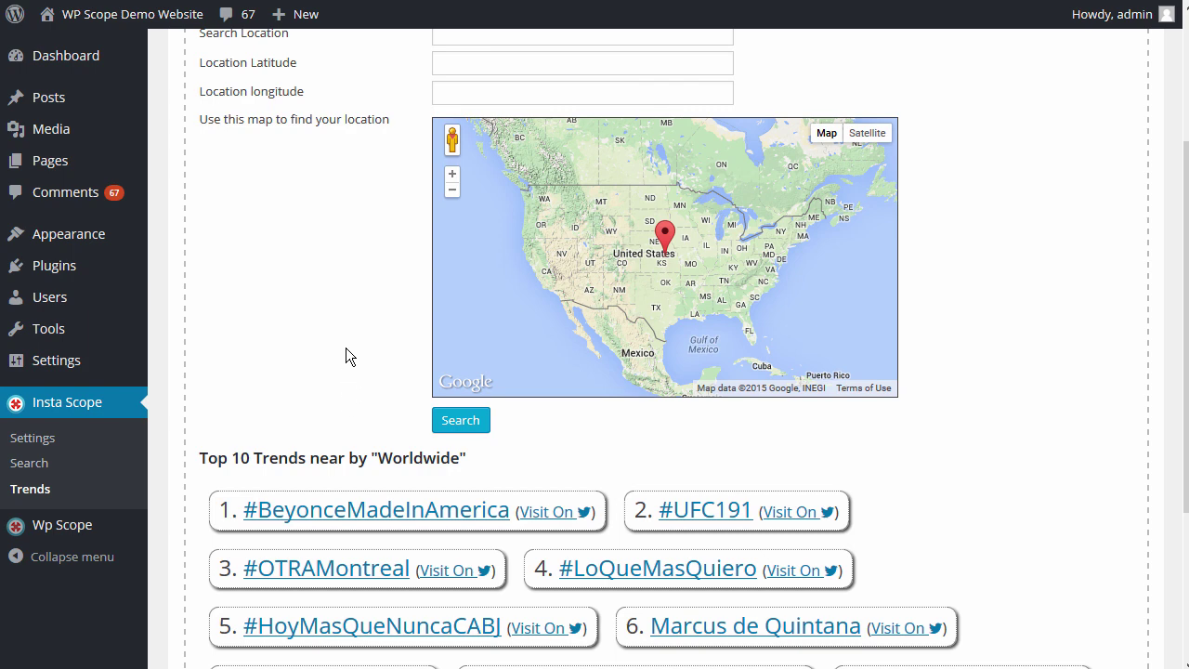
{"action": "scroll", "coordinate": [345, 355], "scroll_direction": "up", "scroll_amount": 3}
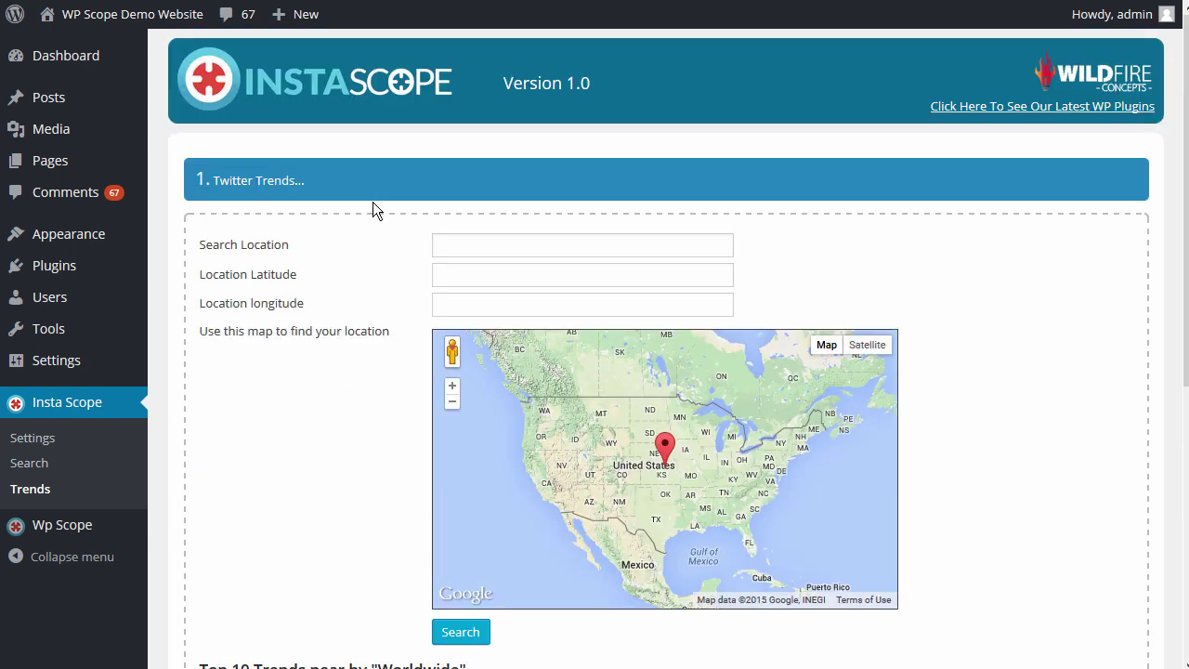
{"action": "left_click", "coordinate": [459, 239]}
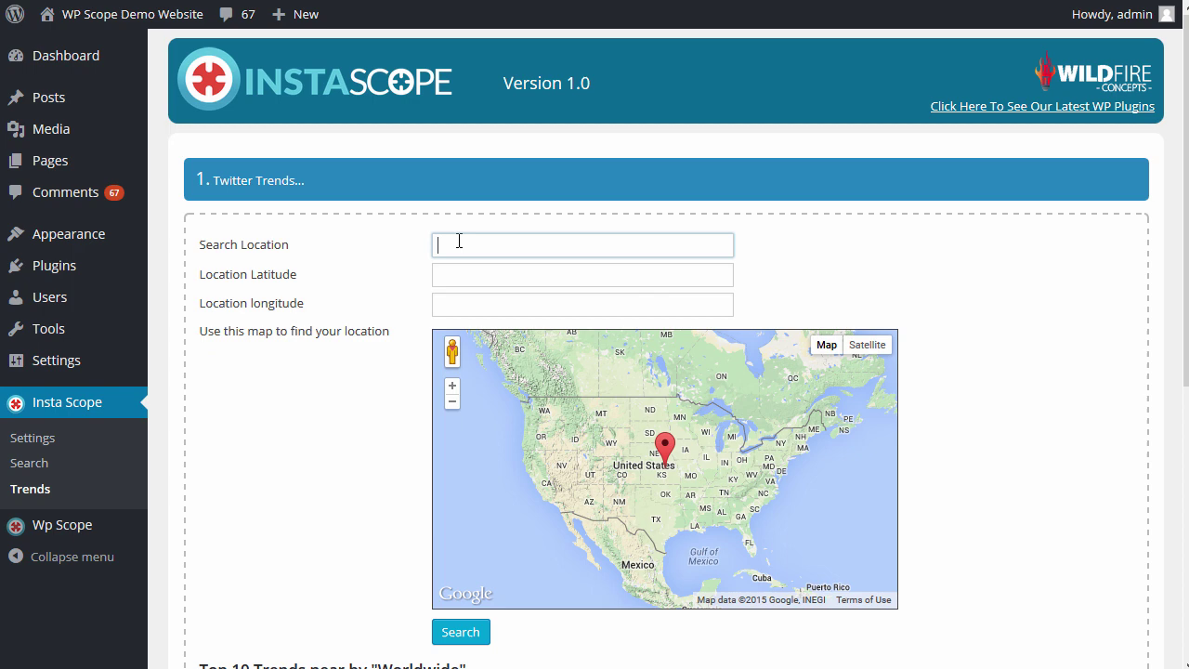
{"action": "scroll", "coordinate": [395, 329], "scroll_direction": "down", "scroll_amount": 2}
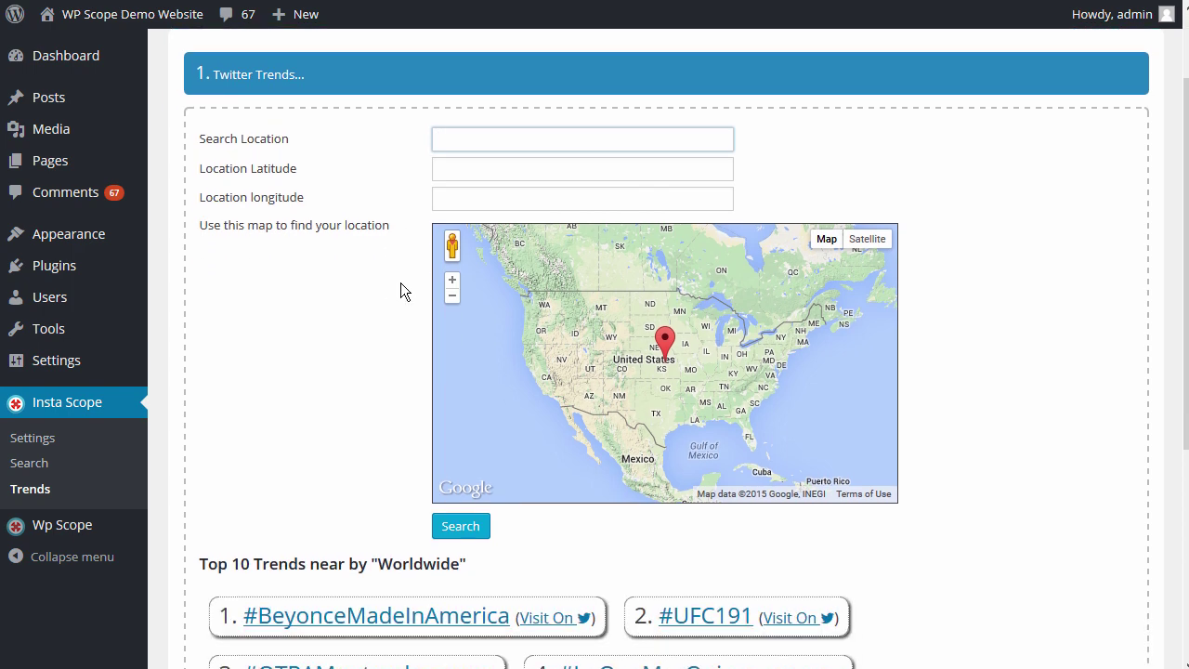
{"action": "double_click", "coordinate": [663, 364]}
{"action": "left_click_drag", "start_coordinate": [663, 364], "coordinate": [708, 381]}
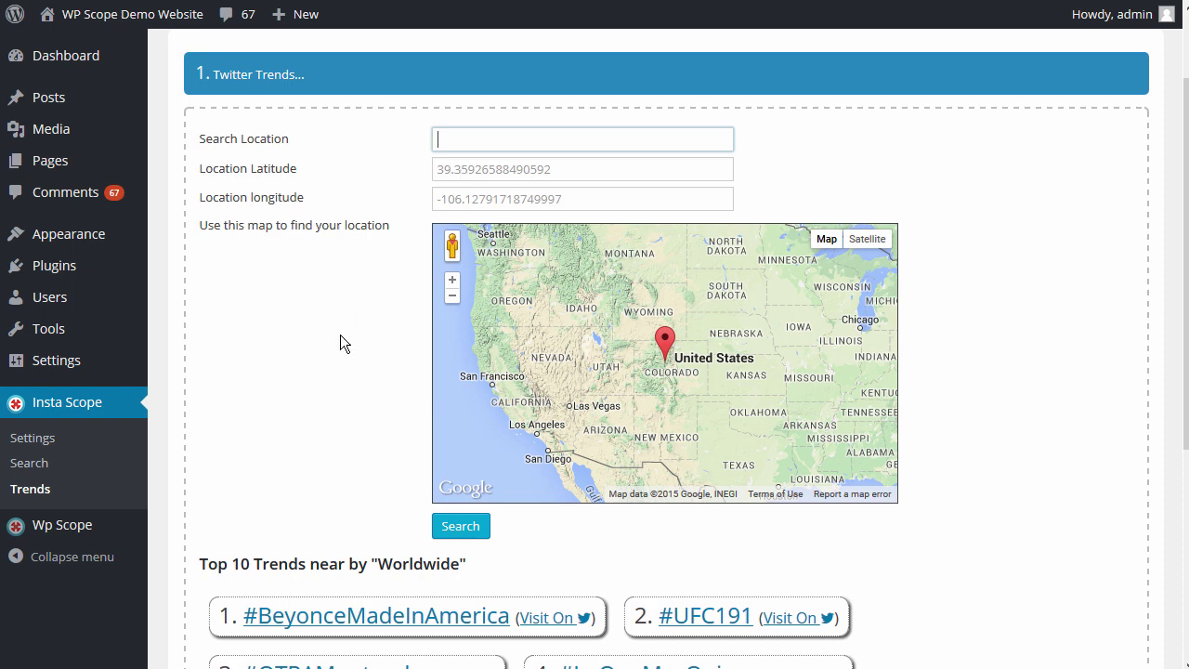
{"action": "scroll", "coordinate": [390, 400], "scroll_direction": "down", "scroll_amount": 2}
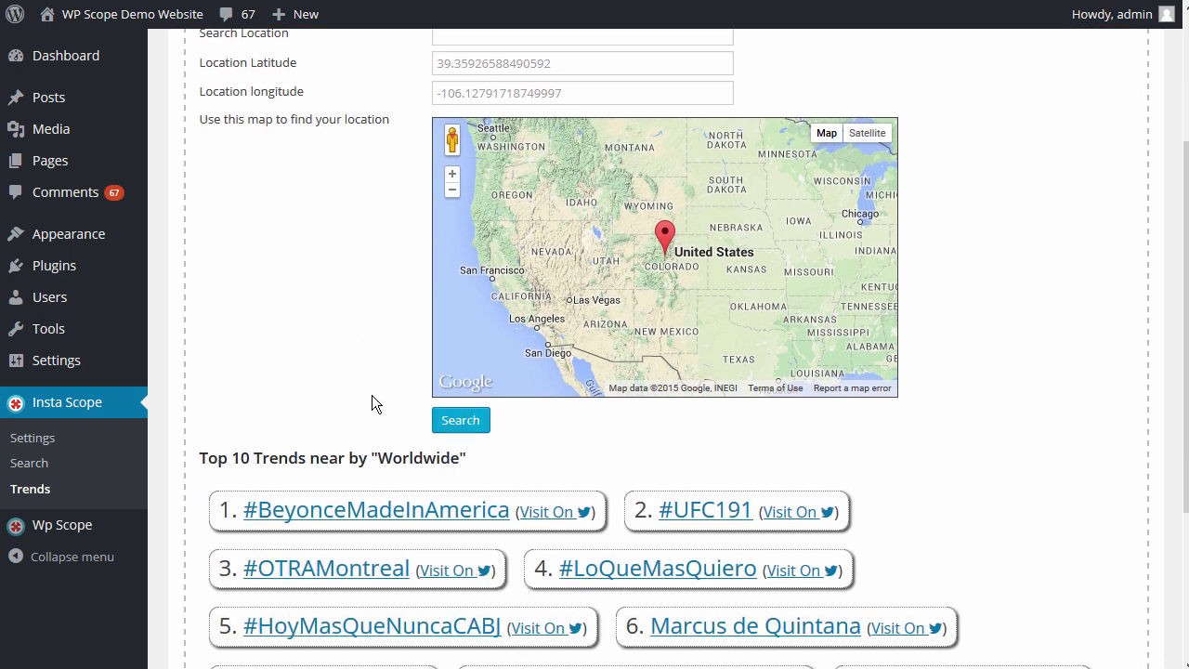
{"action": "scroll", "coordinate": [371, 400], "scroll_direction": "down", "scroll_amount": 2}
{"action": "scroll", "coordinate": [385, 366], "scroll_direction": "down", "scroll_amount": 2}
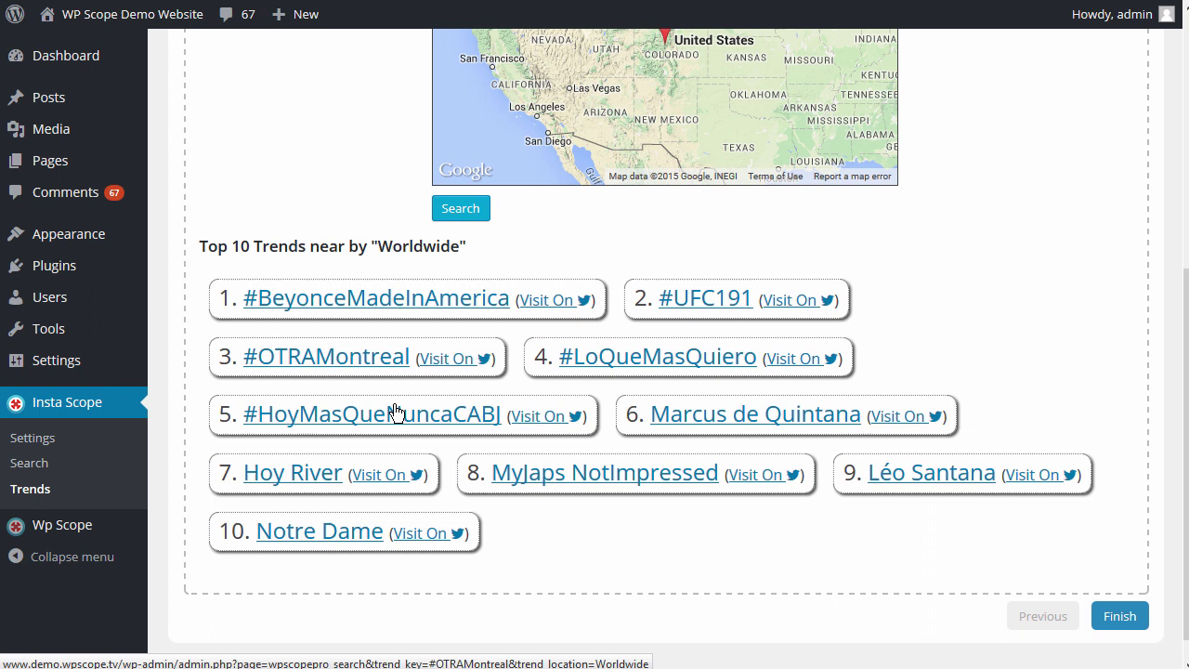